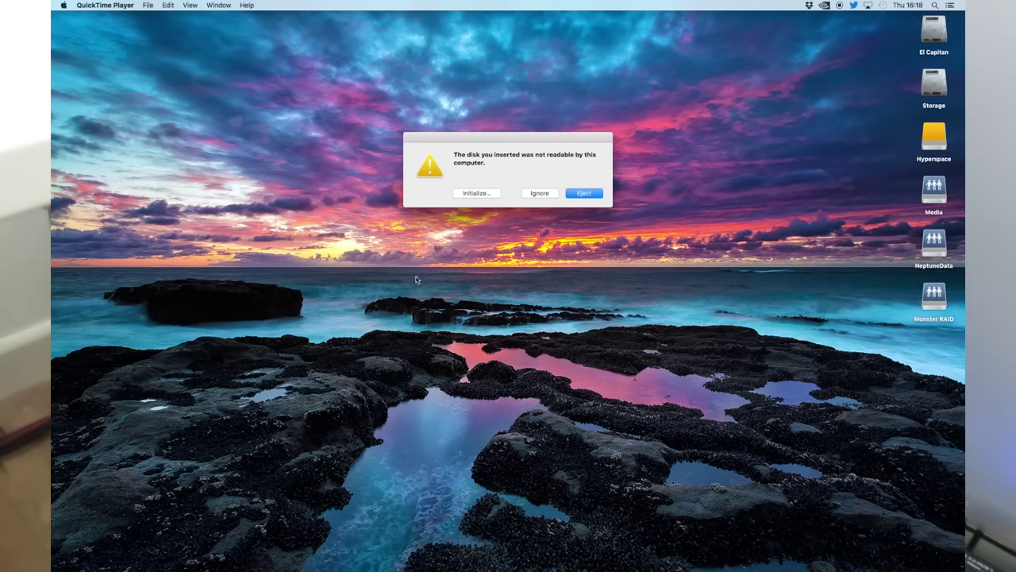
Initialize the unreadable disk in Disk Utility, erasing ASMT 2105 Media as 80GB with a GUID Partition Map, and quit the utility.
click(478, 193)
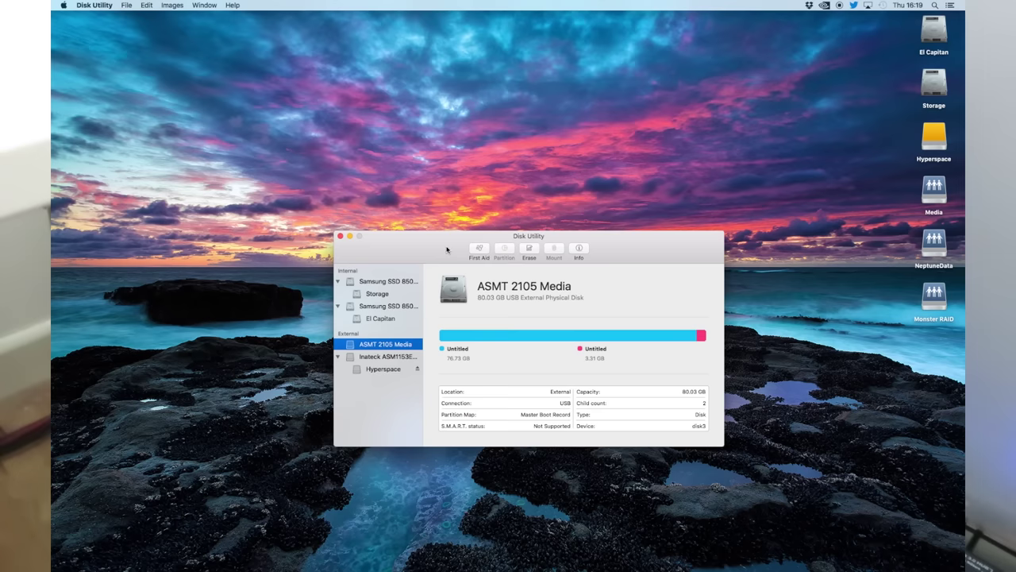
drag(446, 249, 446, 253)
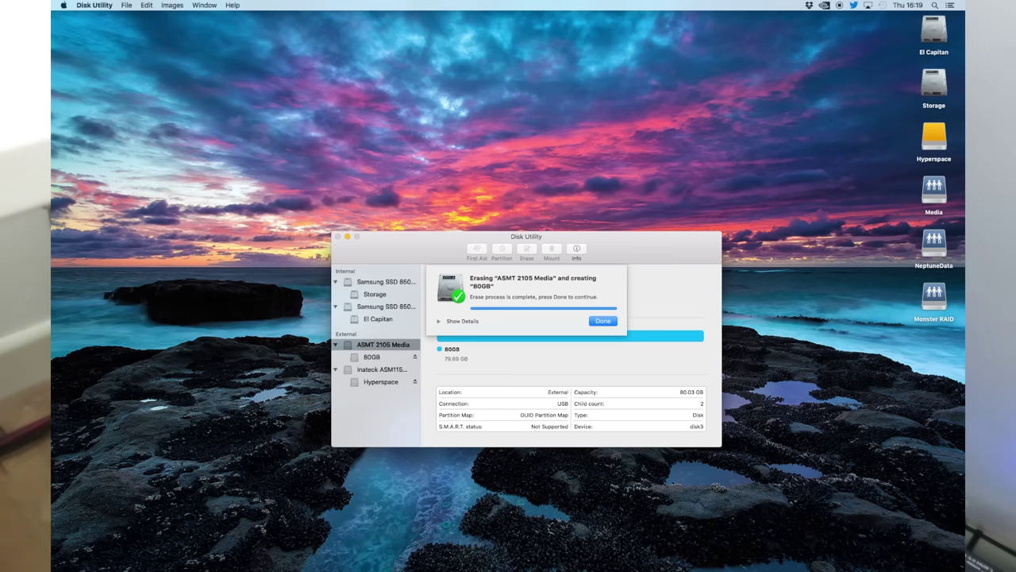
key(Return)
key(super+q)
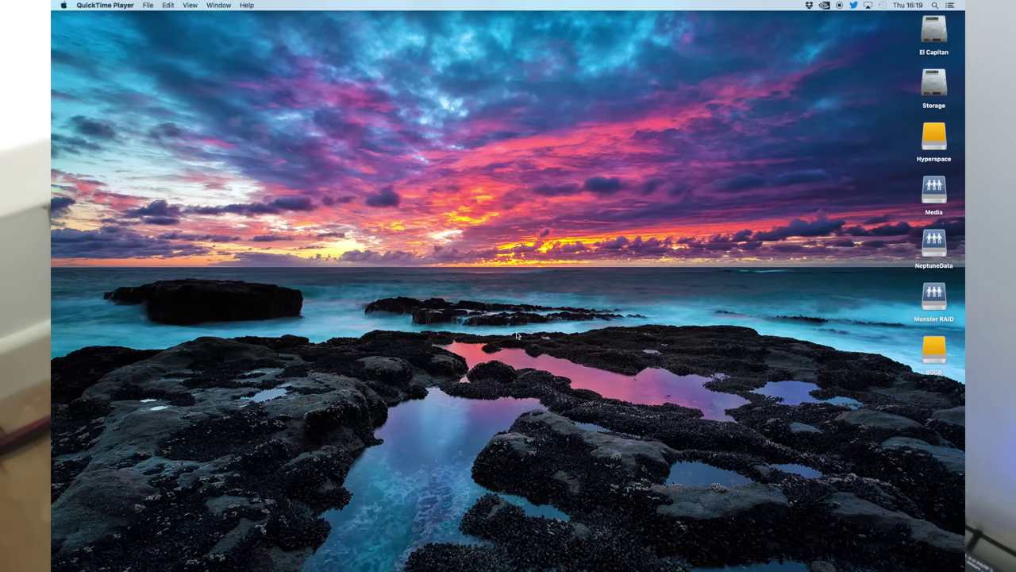
Open Blackmagic Disk Speed Test and start a speed test on the 80GB drive.
key(super+space)
text(blackmagic)
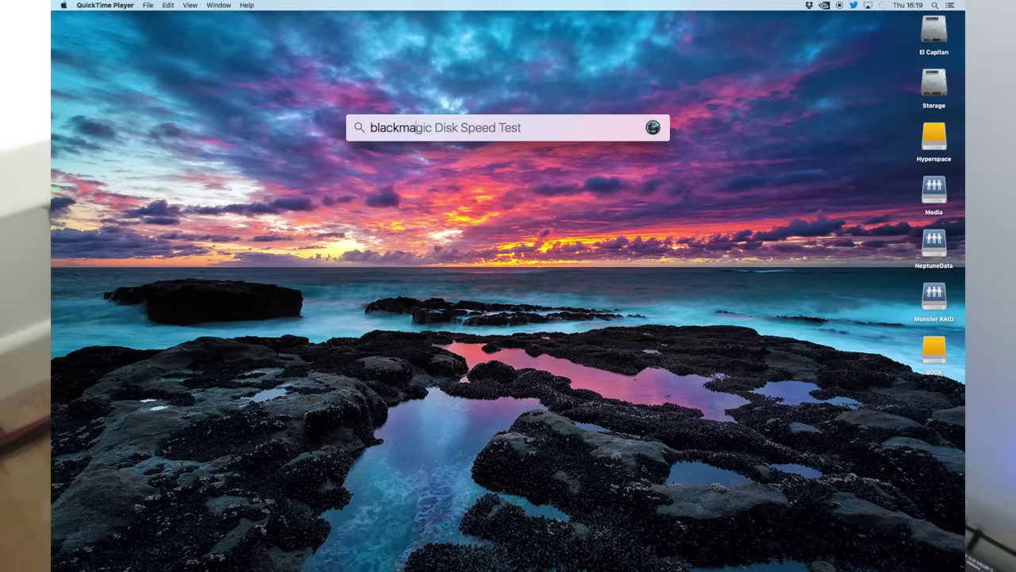
key(Return)
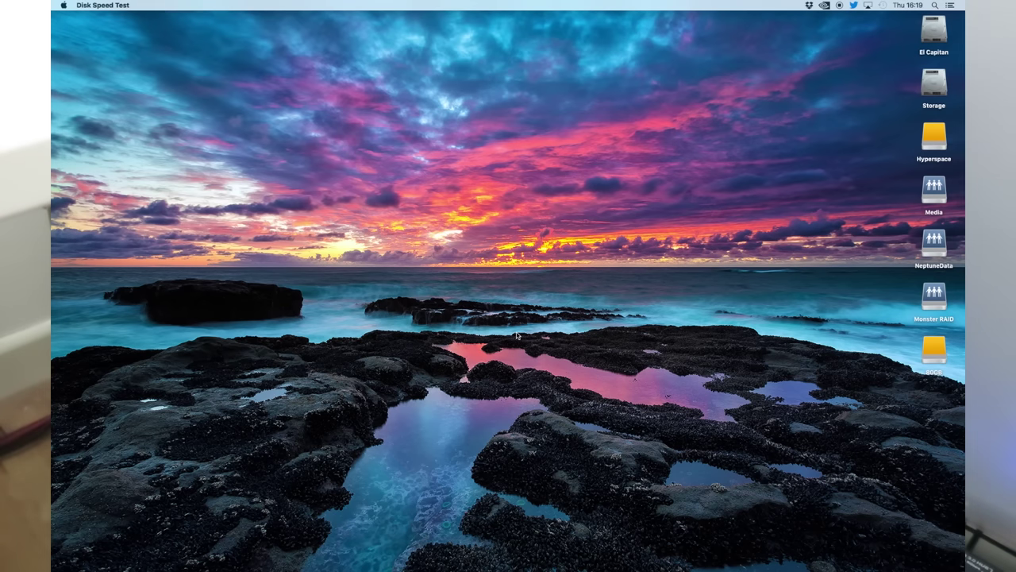
click(656, 302)
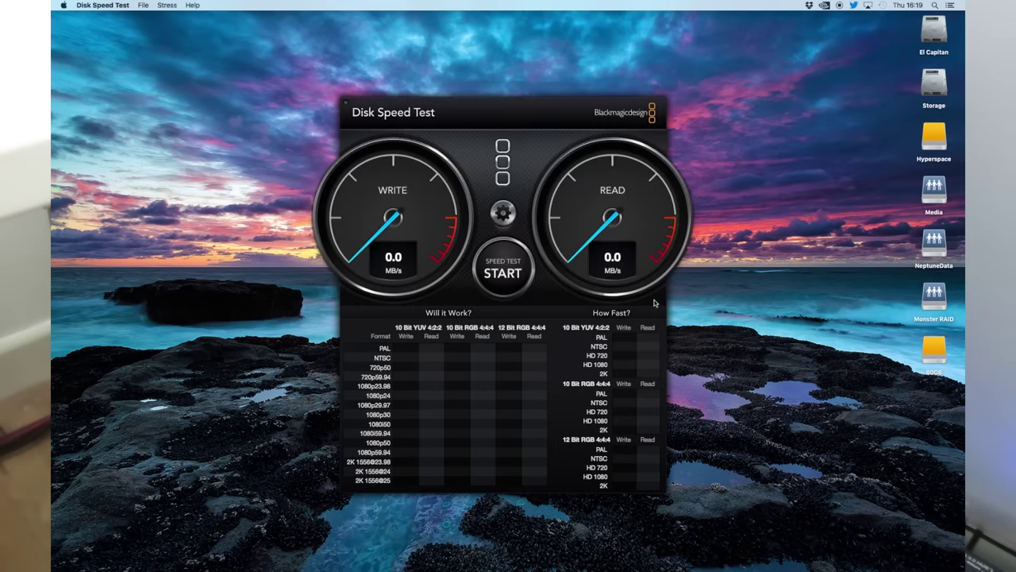
click(518, 278)
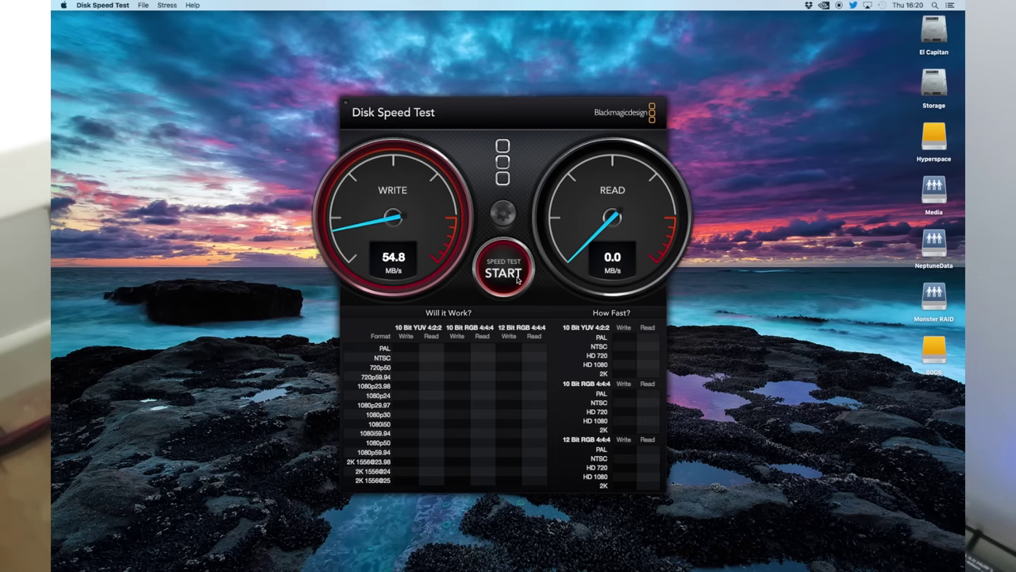
Capture a screenshot of the speed test results, set it beside the 80GB drive on the desktop and rename it WD 80GB.
key(super+shift+3)
drag(937, 413, 831, 379)
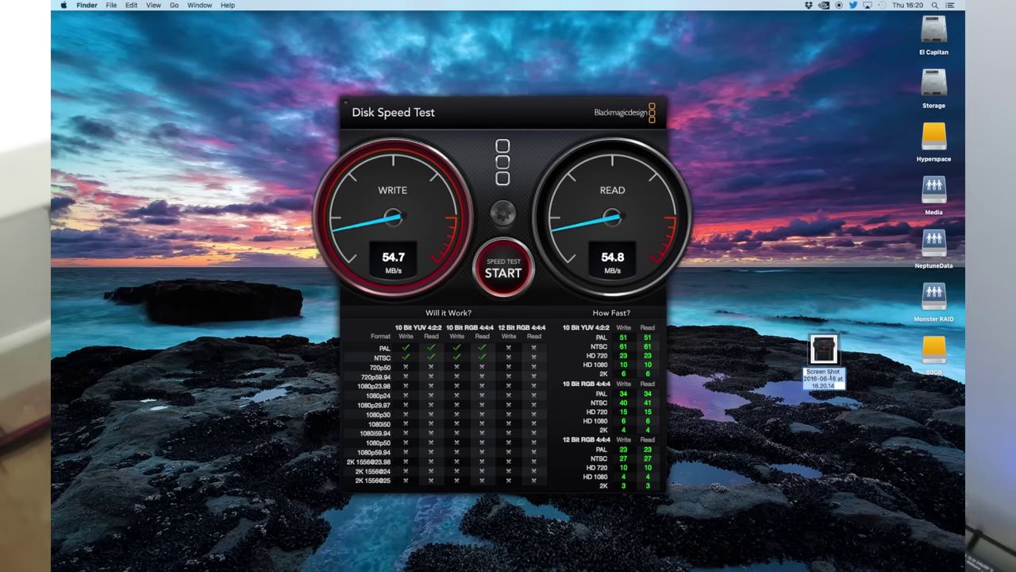
key(Return)
text(WD 80GB)
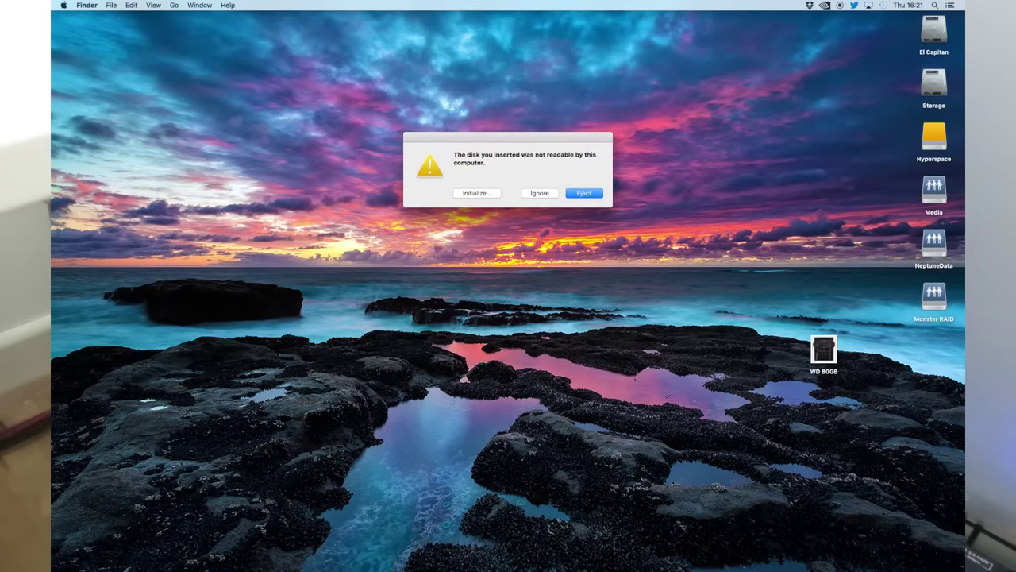
Initialize the newly inserted disk, erasing ASMT 2105 Media as 160GB in OS X Extended (Journaled) with GUID Partition Map, and quit Disk Utility.
click(486, 195)
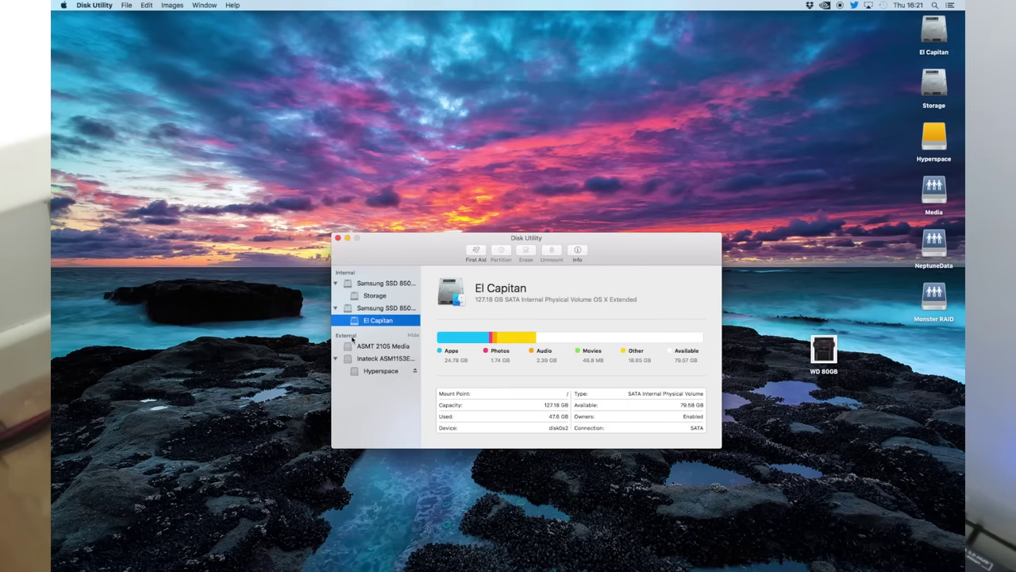
click(382, 347)
click(525, 253)
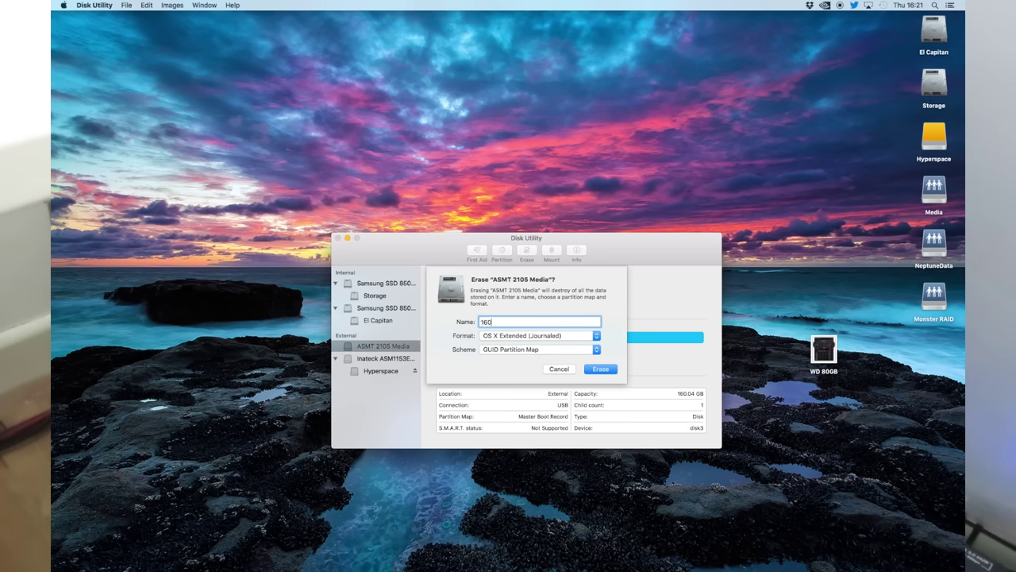
key(Return)
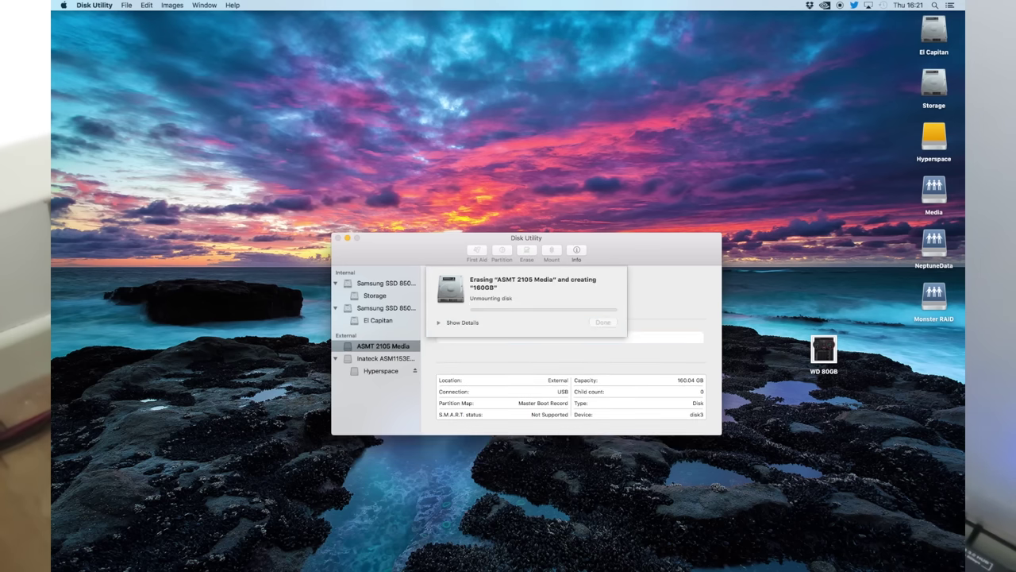
key(super+q)
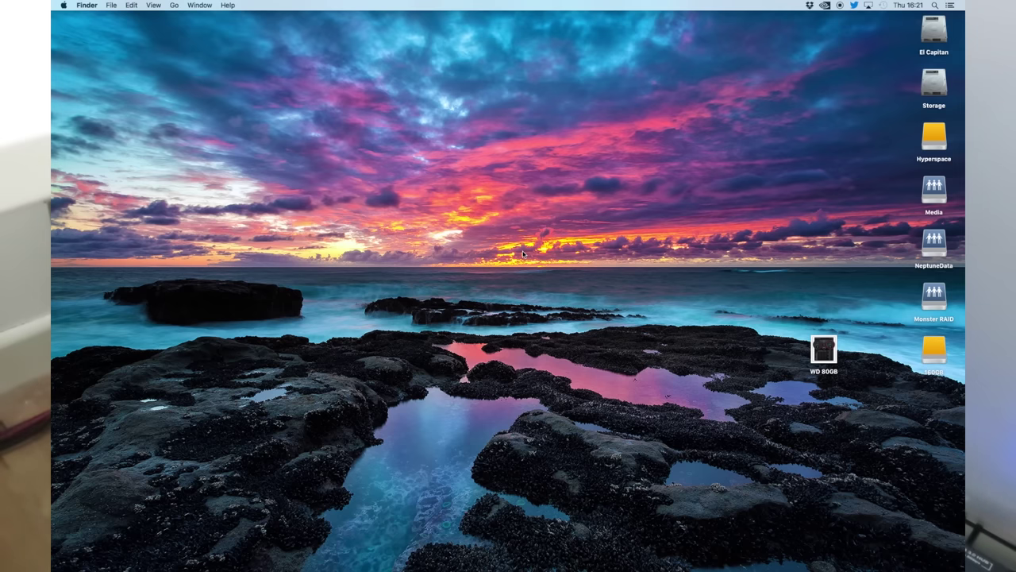
Open Blackmagic Disk Speed Test and run the speed test on the 160GB drive.
key(super+space)
text(black)
key(Return)
click(501, 213)
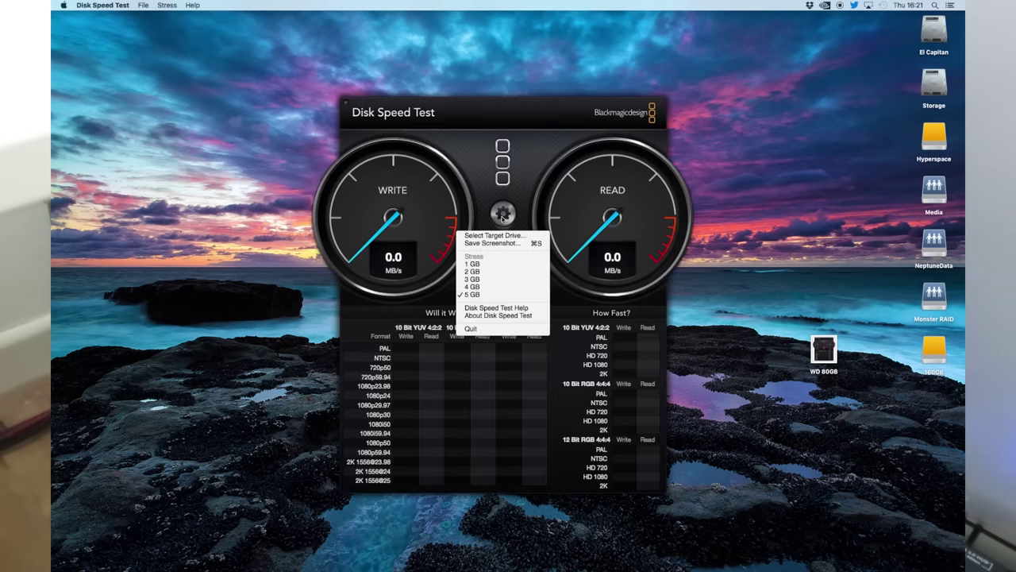
click(484, 286)
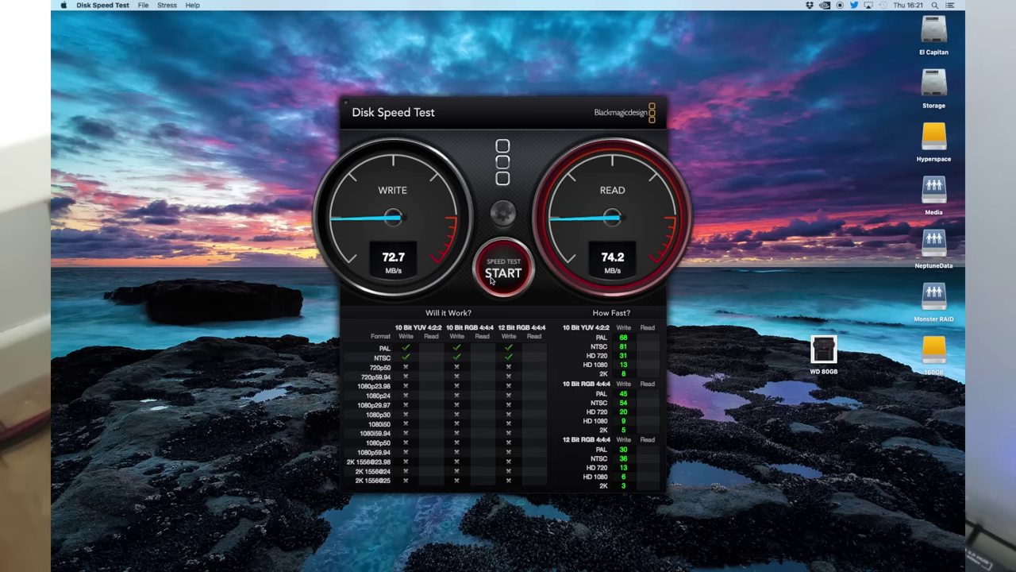
Capture a screenshot of only the Disk Speed Test window and quit the application.
key(super+shift+4)
key(space)
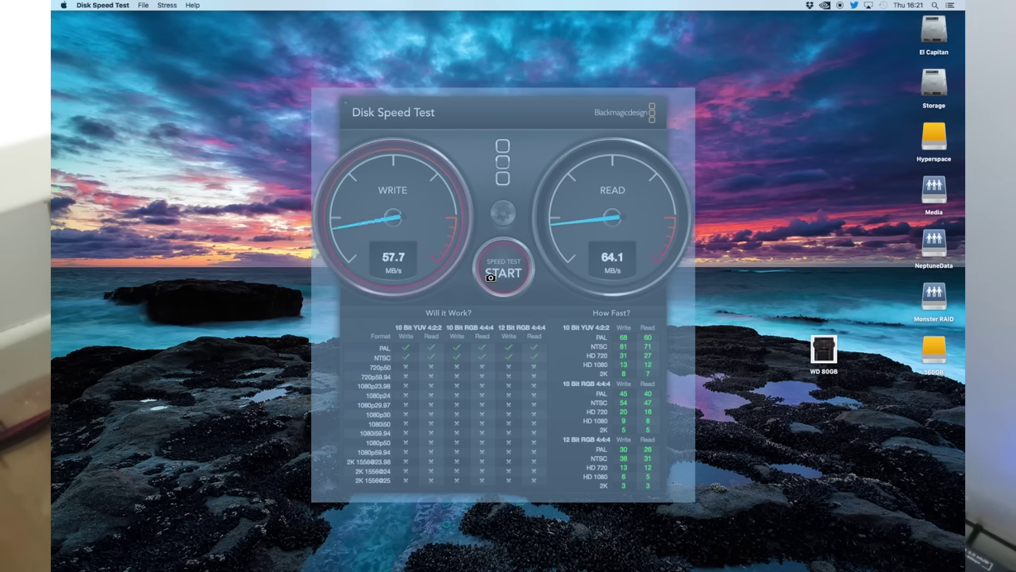
click(520, 191)
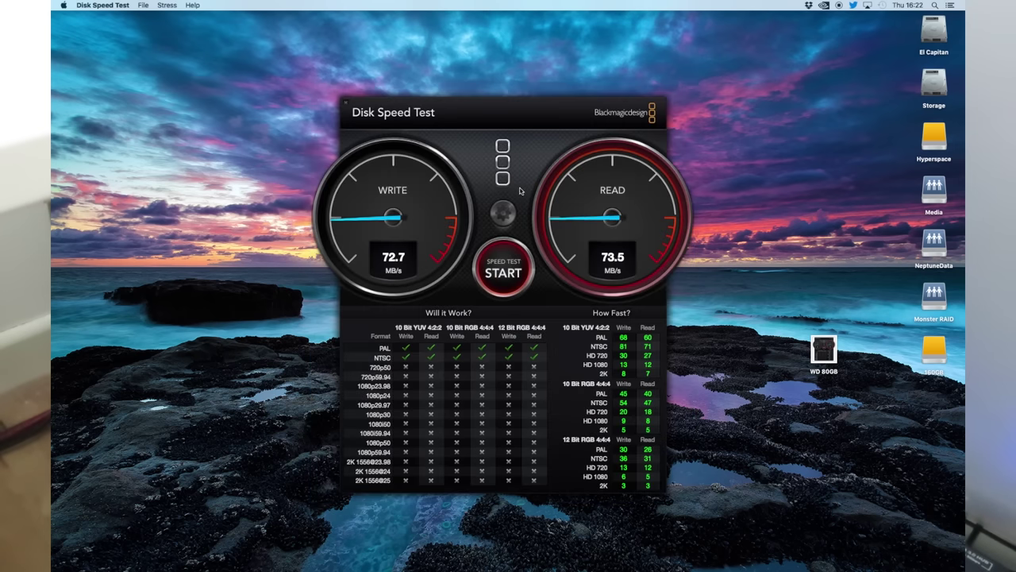
key(super+q)
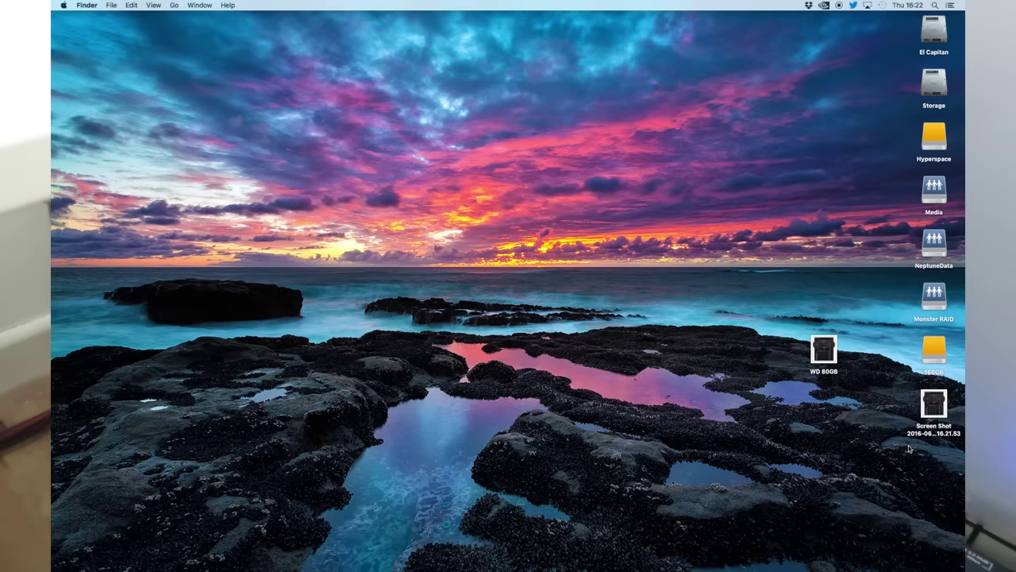
Place the new screenshot below the WD 80GB file on the desktop and rename it 160GB.
drag(934, 437, 841, 445)
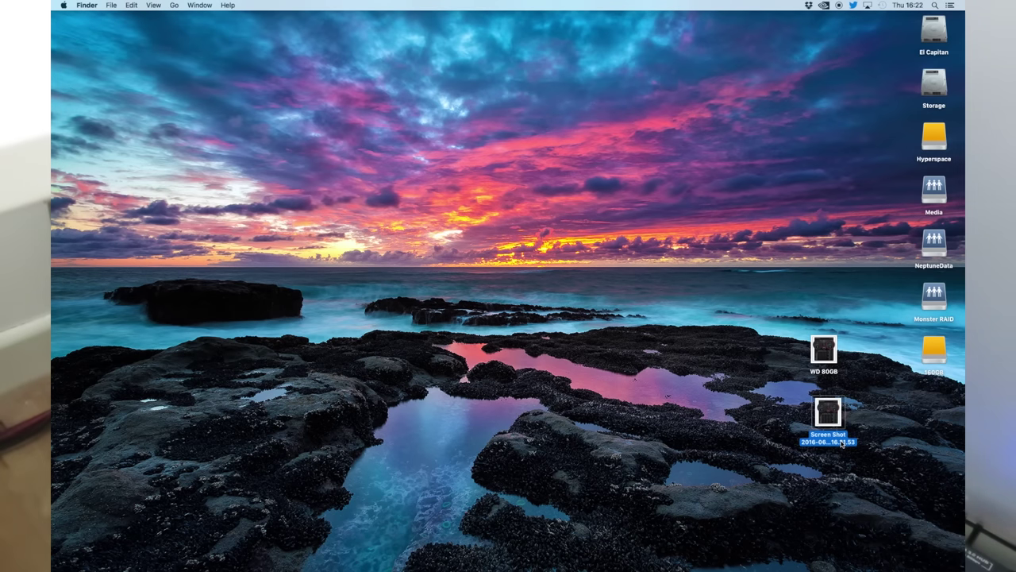
key(Return)
text(1)
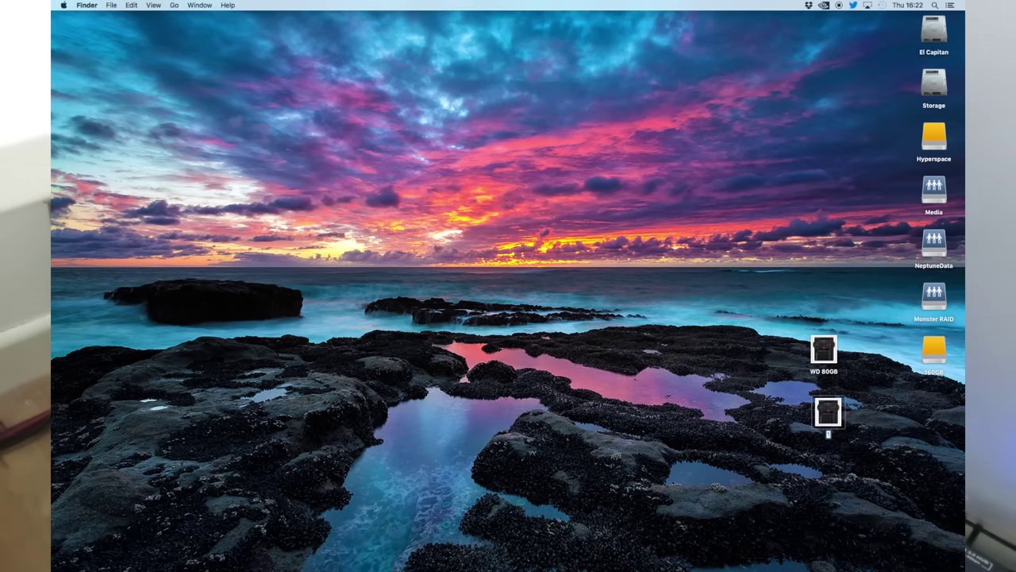
text(60GB)
key(Return)
click(869, 441)
drag(833, 424, 826, 421)
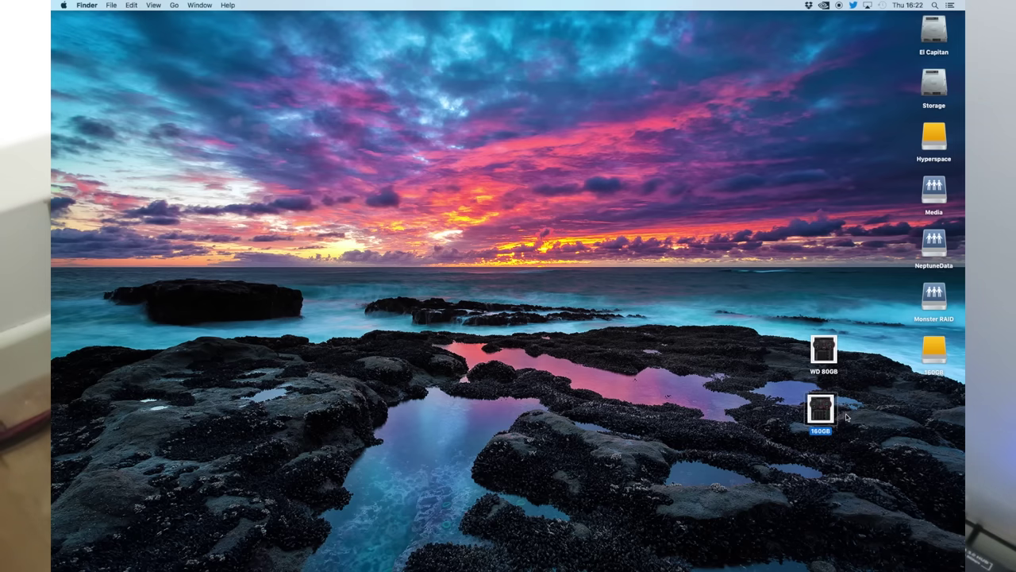
click(847, 416)
Open the SUMODISK drive from the desktop and look through the files and folders stored on it.
click(933, 351)
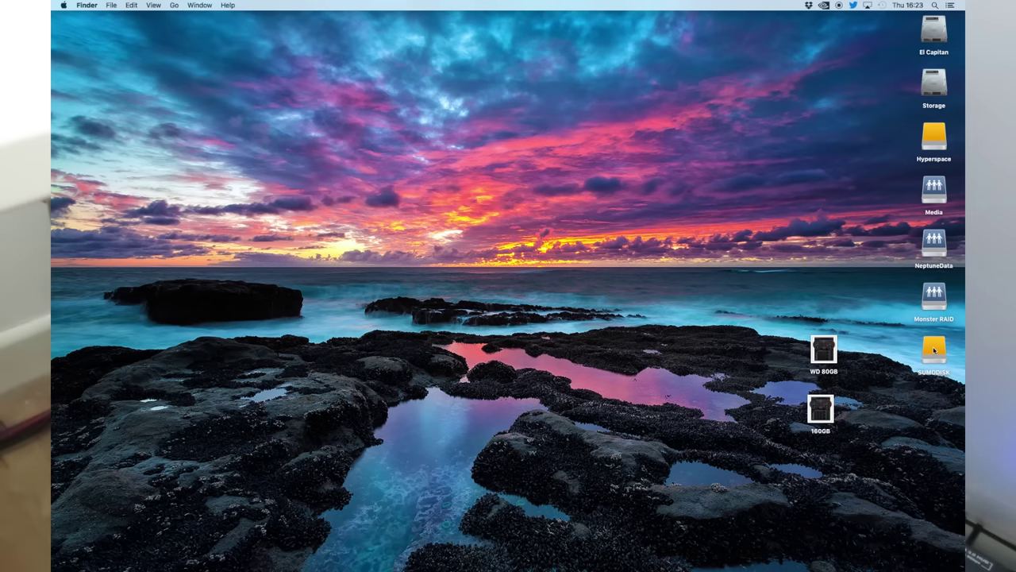
double_click(935, 370)
scroll(591, 216, down, 10)
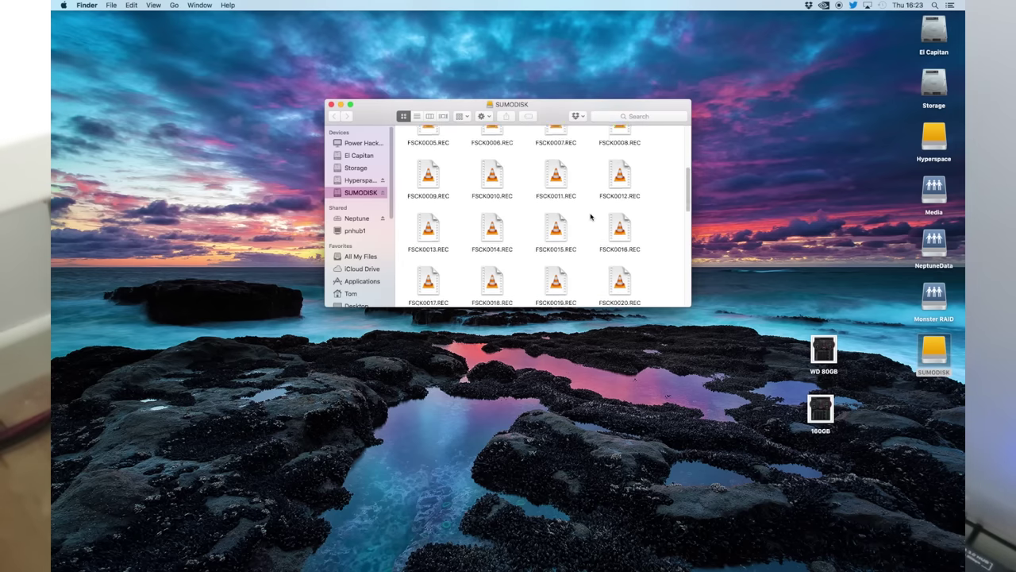
scroll(595, 217, up, 10)
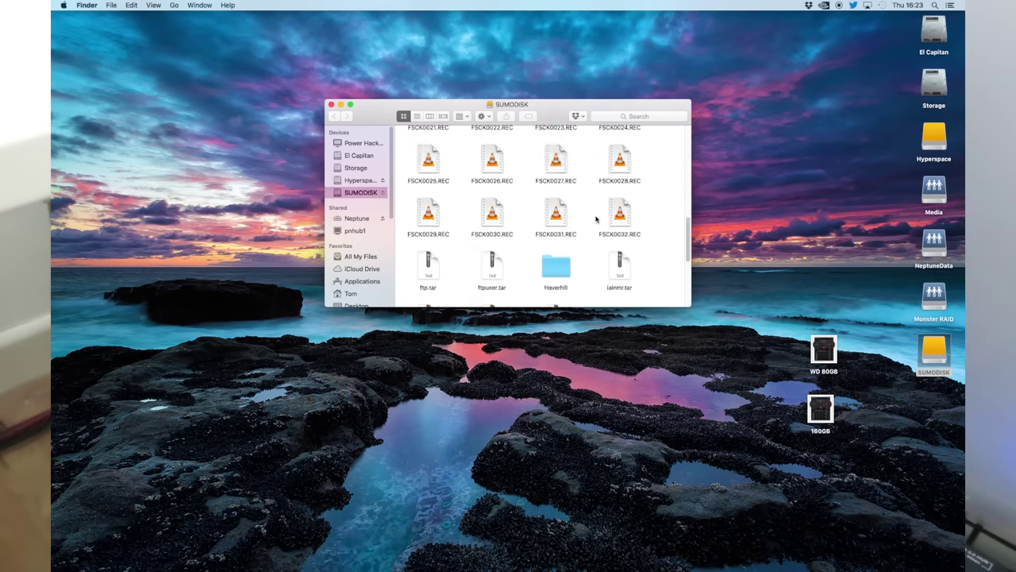
scroll(596, 217, down, 10)
scroll(596, 216, up, 10)
scroll(595, 217, down, 5)
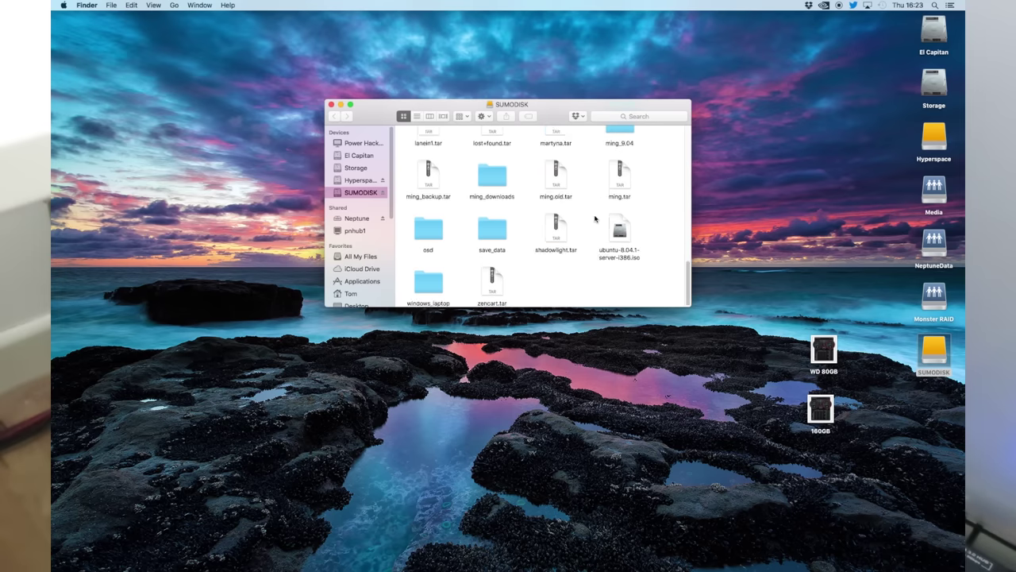
scroll(596, 217, up, 5)
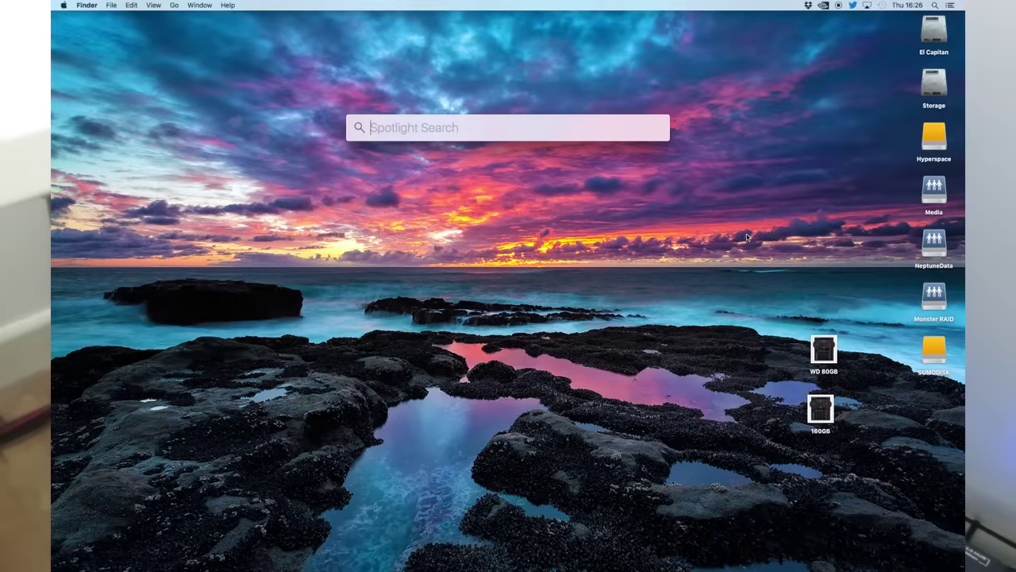
Open Disk Utility and view the details of the ASMT 2105 Media disk and its SUMODISK volume.
text(disk utility)
key(Return)
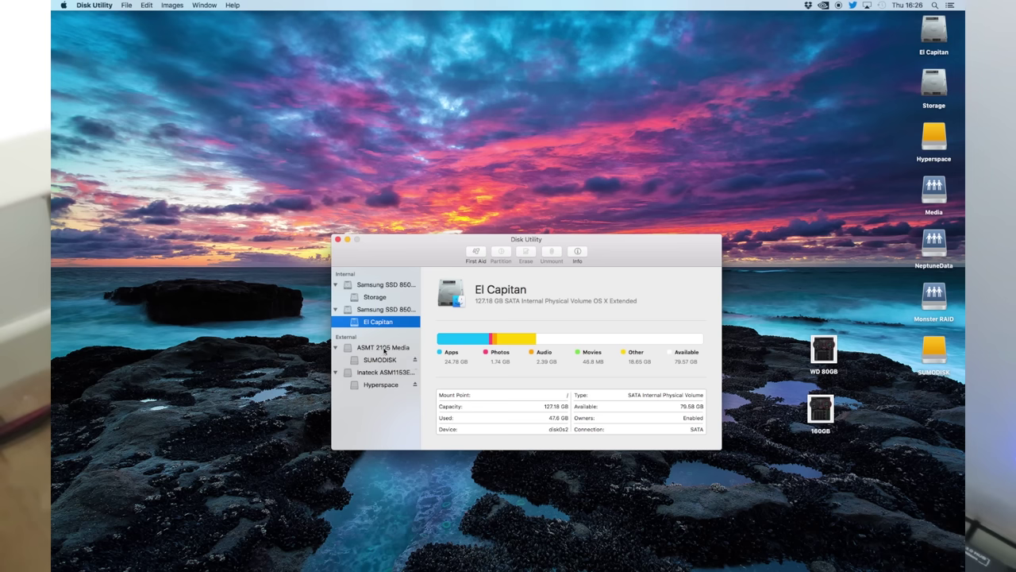
click(384, 349)
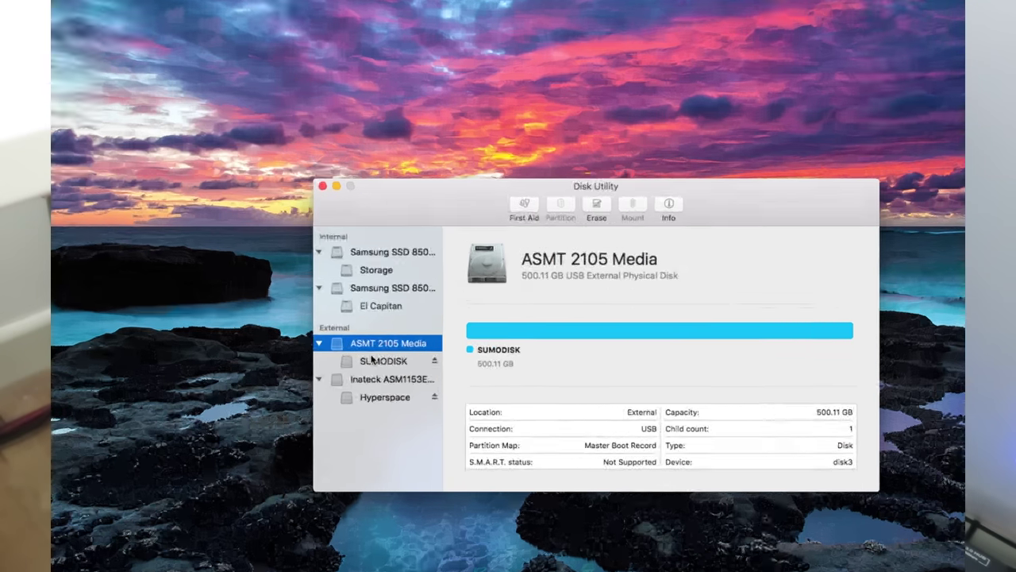
click(381, 360)
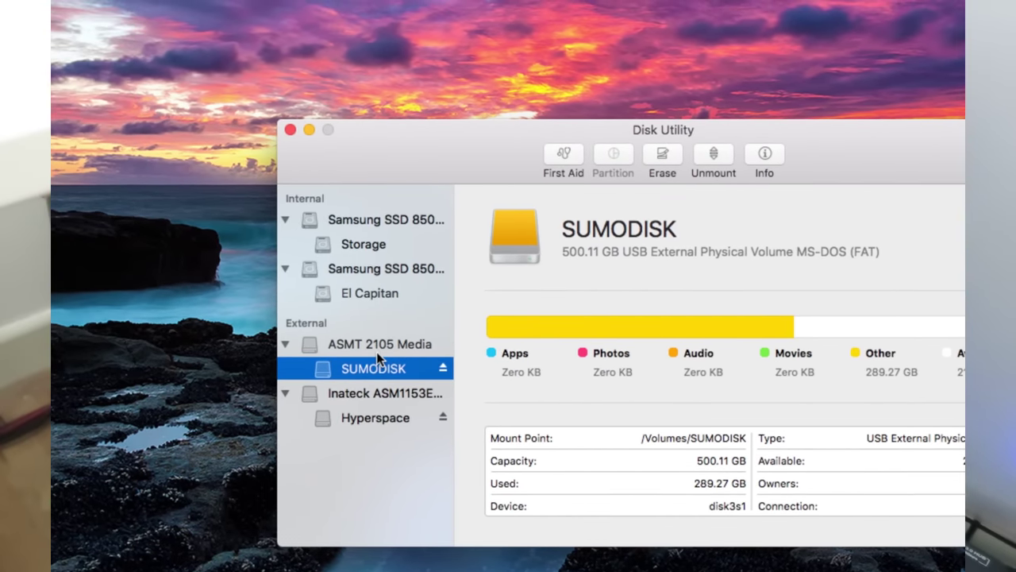
Erase the whole ASMT 2105 Media disk, naming it 500GB with OS X Extended (Journaled) format and GUID Partition Map scheme.
click(377, 347)
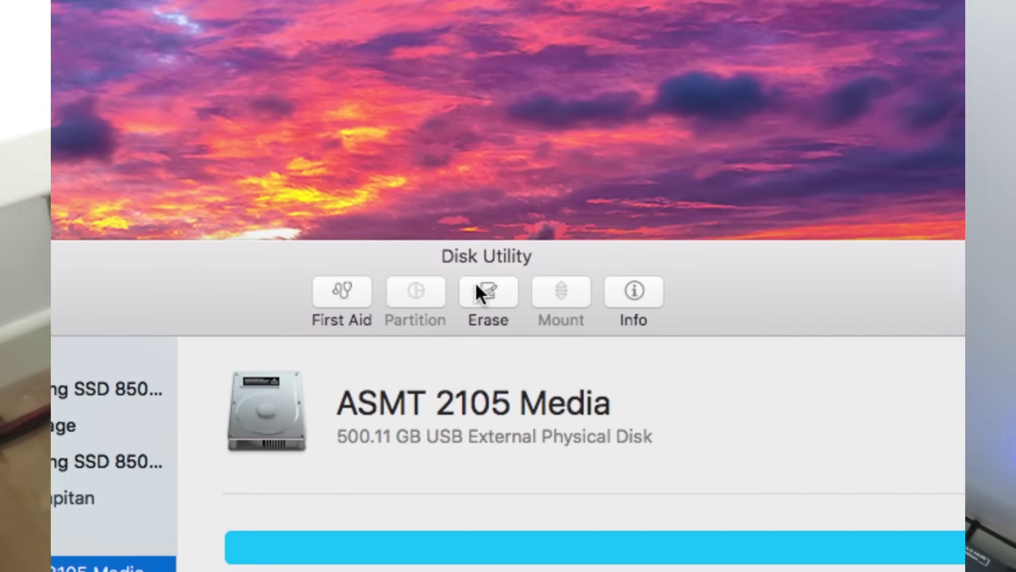
click(477, 292)
text(5)
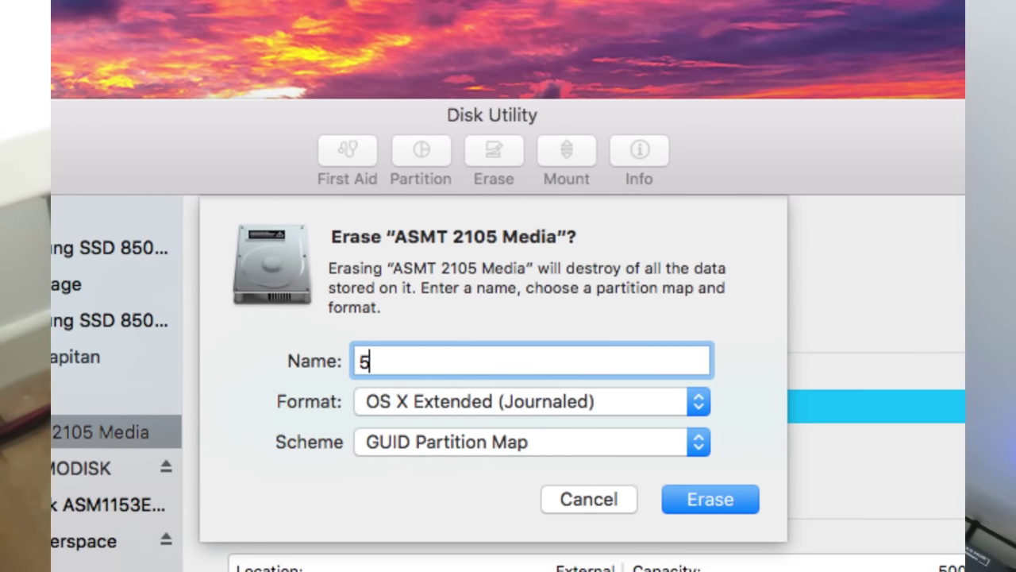
text(00GB)
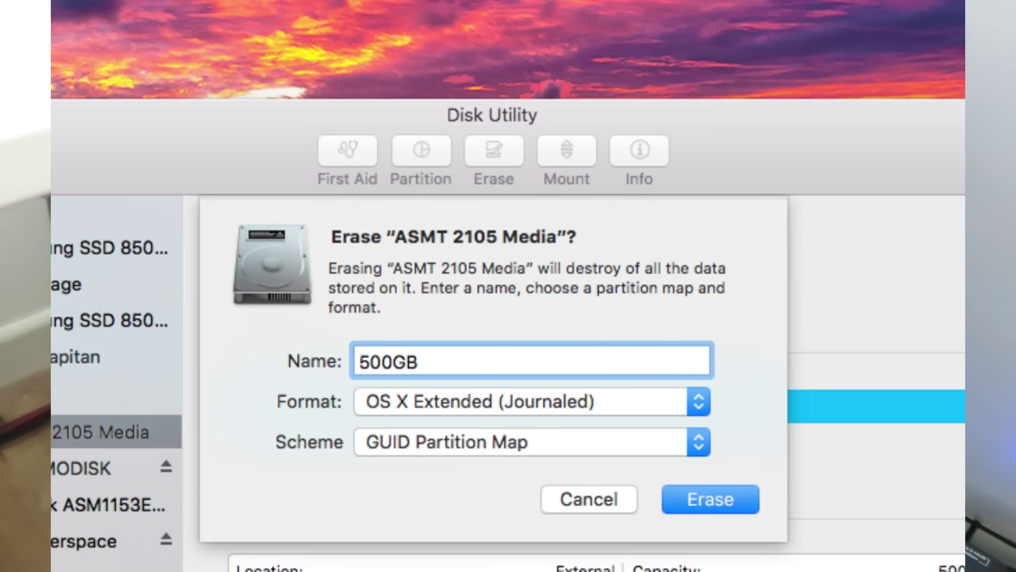
key(Return)
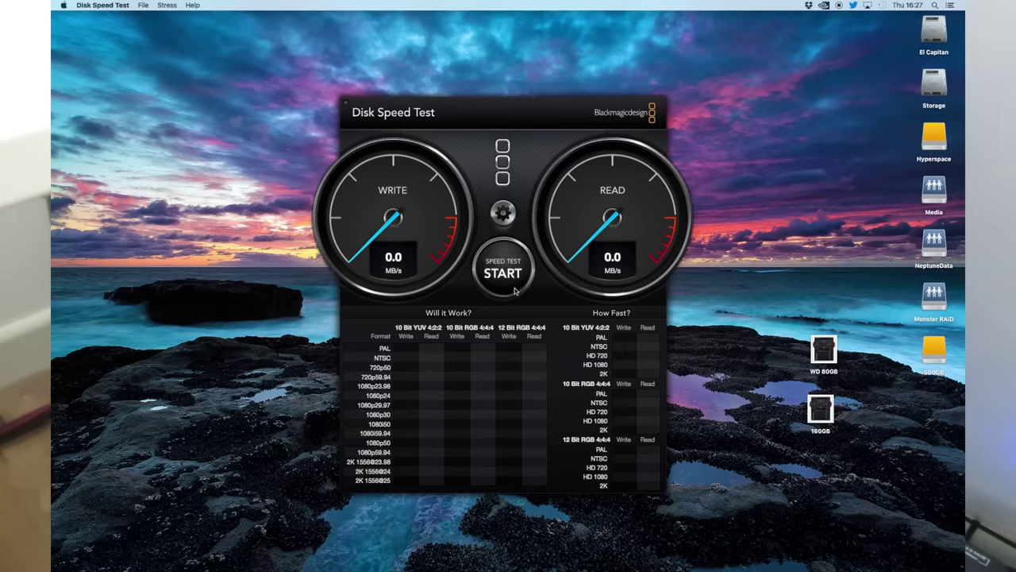
Run the disk speed test on the 500GB drive, quit the test application and select the 500GB drive on the desktop.
click(515, 290)
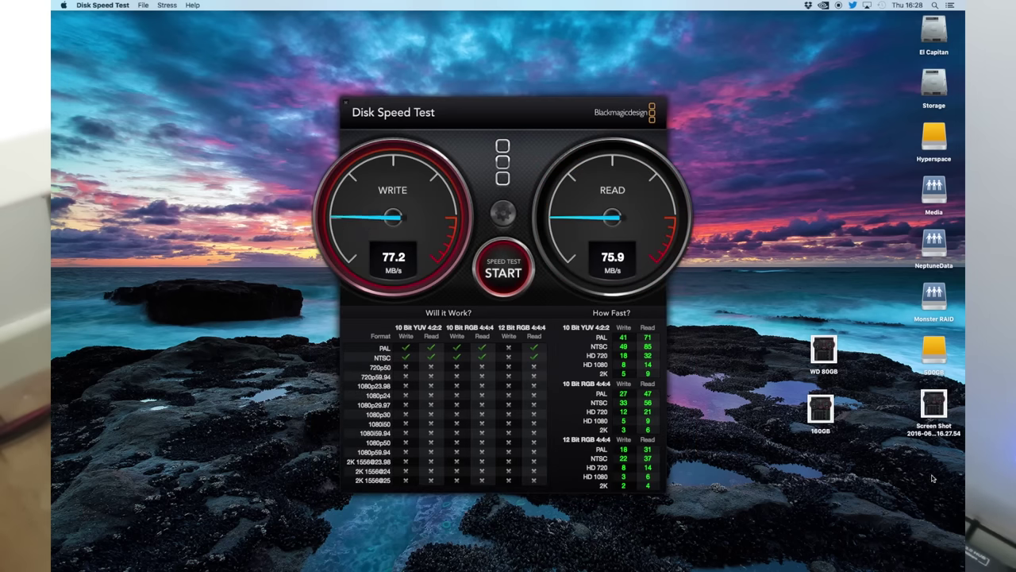
key(super+q)
click(931, 350)
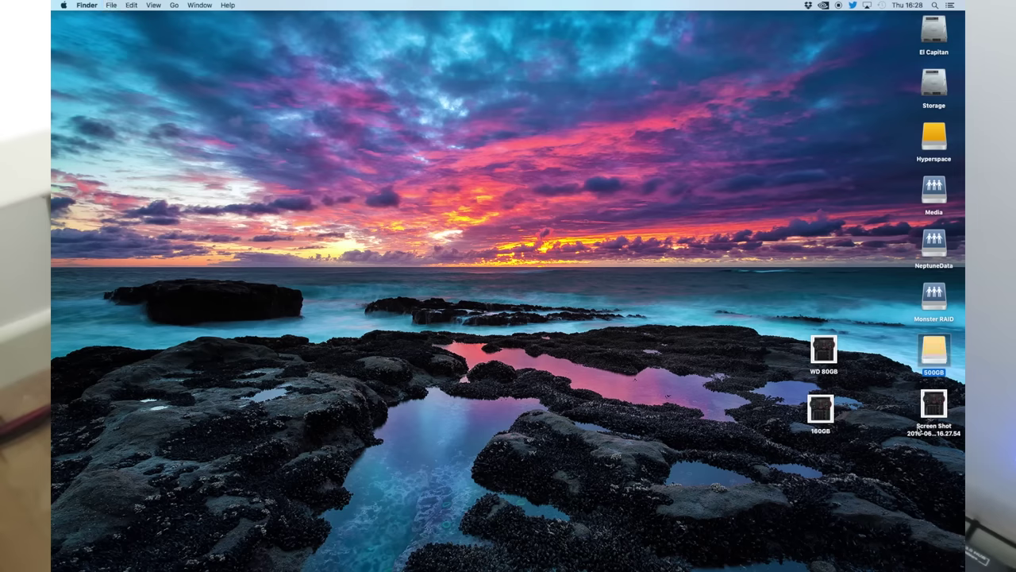
Move the new speed test screenshot on the desktop so it sits below the 160GB screenshot.
drag(921, 439, 810, 510)
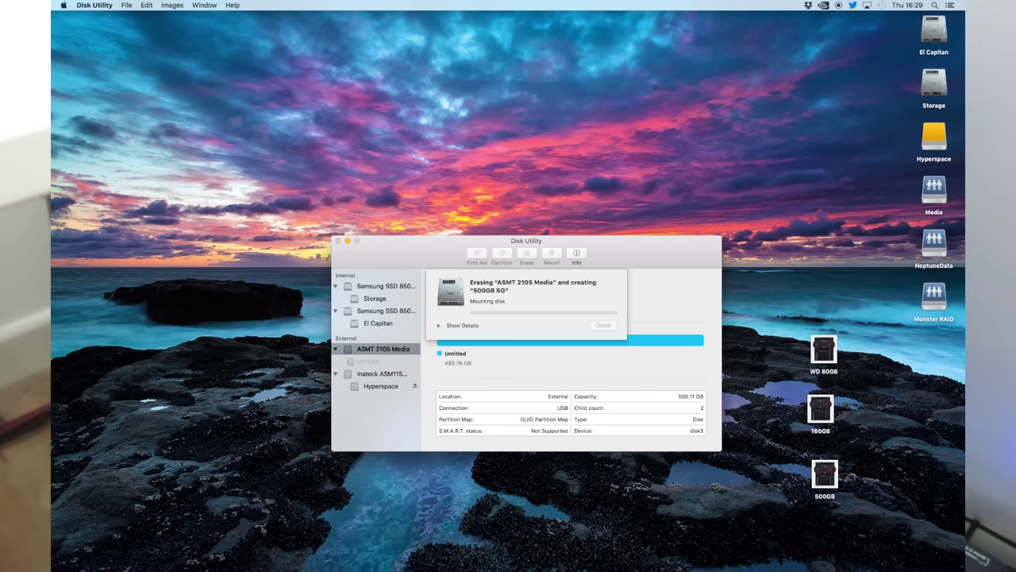
Close the completed 500GB SG erase, leave Disk Utility and switch to Blackmagic Disk Speed Test.
key(Return)
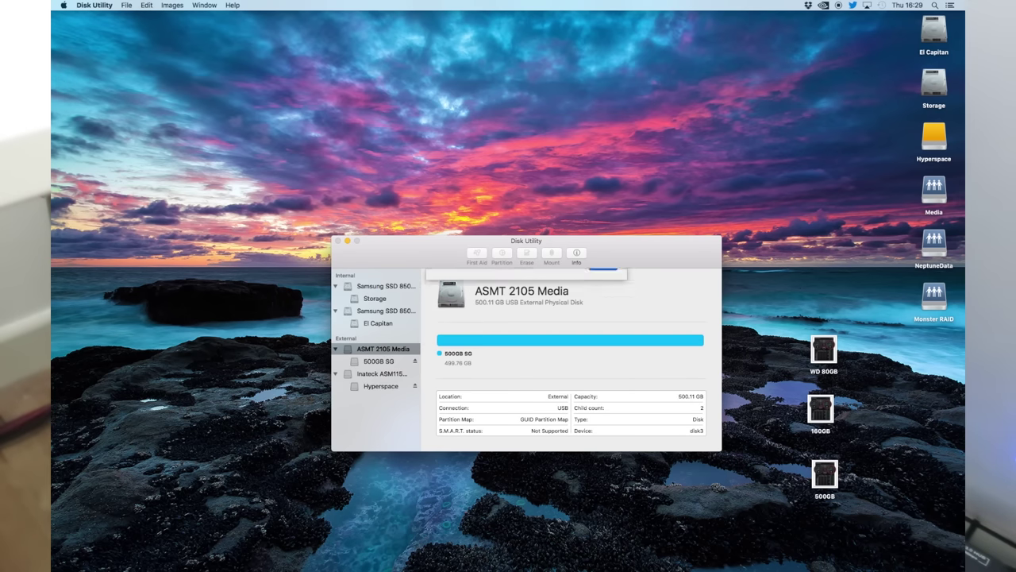
key(super+q)
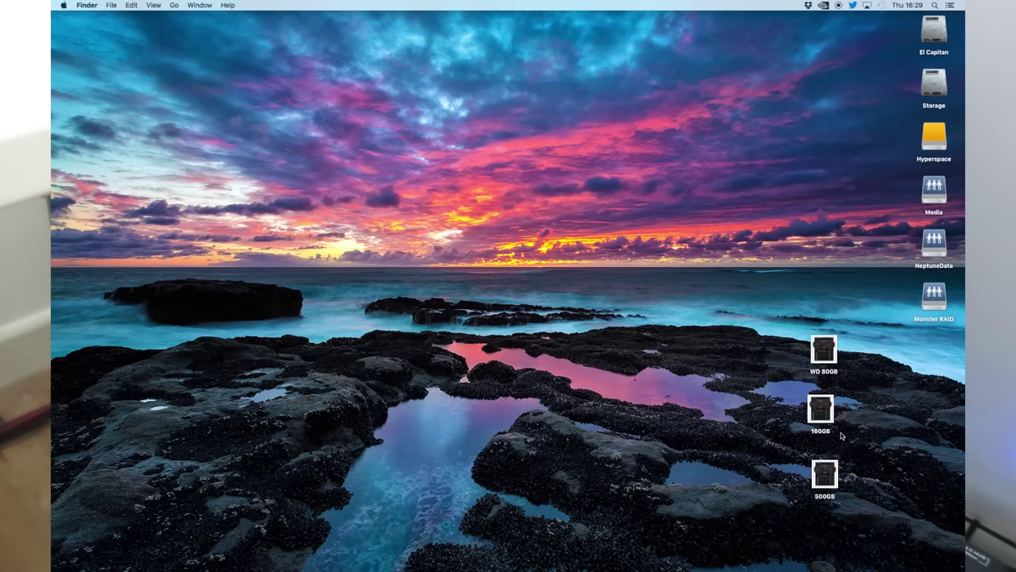
key(super+space)
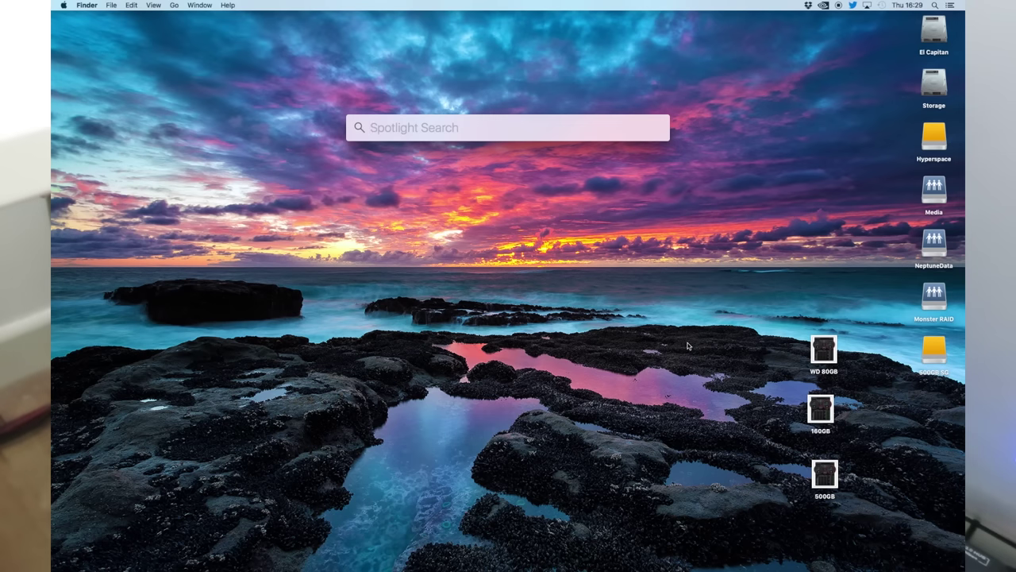
text(blackmagic)
key(Return)
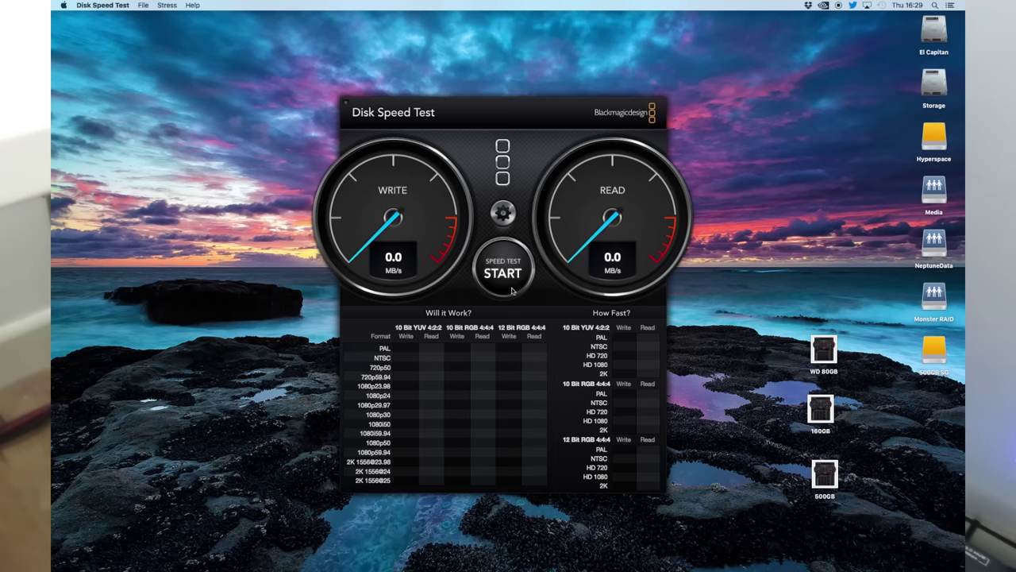
click(503, 215)
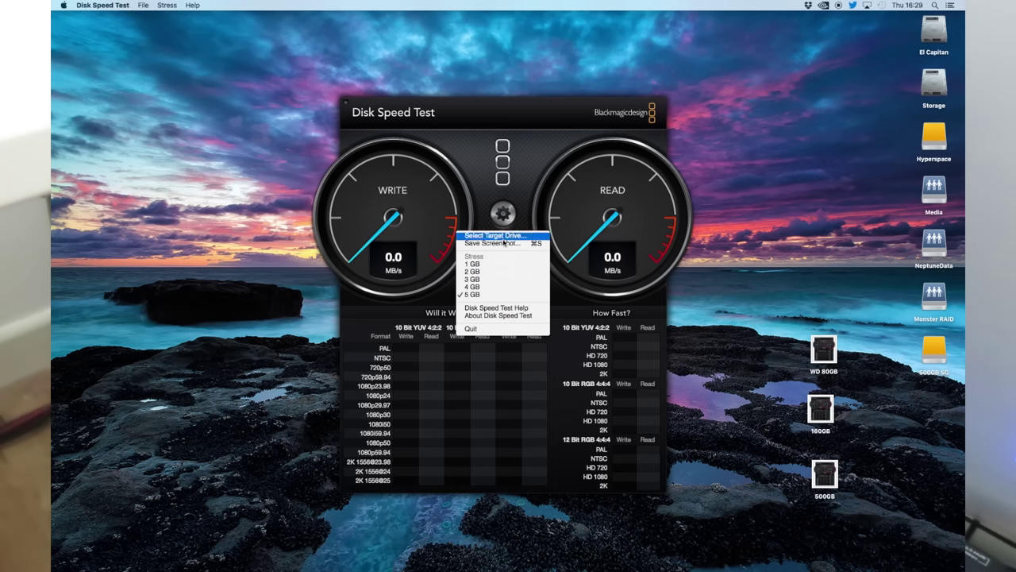
click(503, 243)
key(Escape)
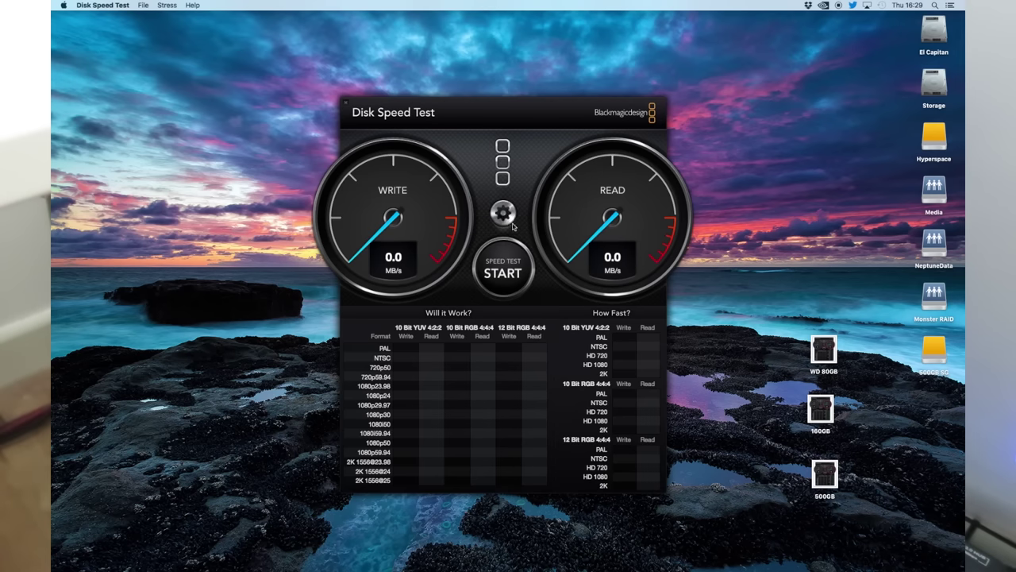
Set the 500GB SG drive as the speed test's target drive and start the test.
click(502, 213)
click(497, 235)
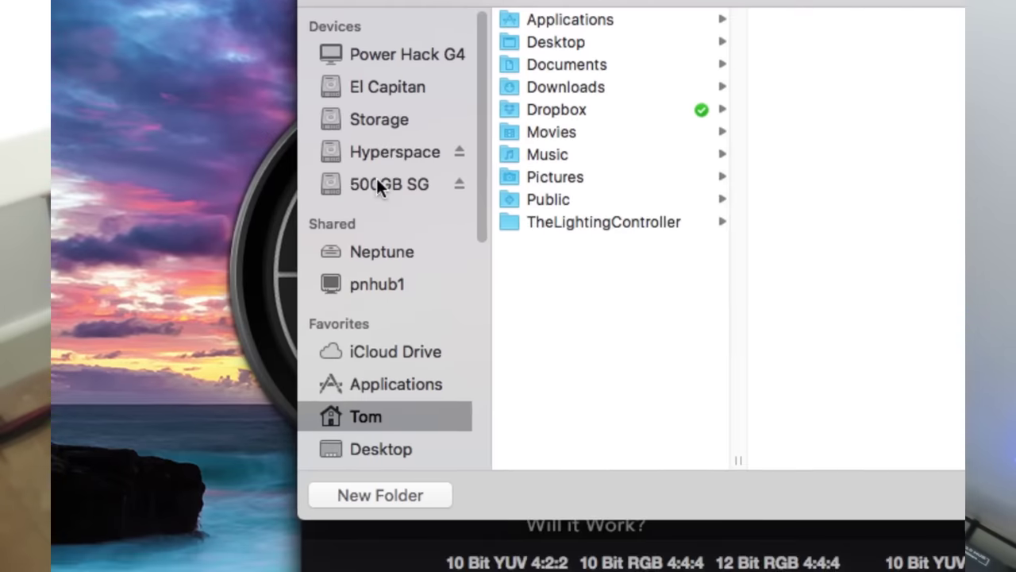
click(370, 183)
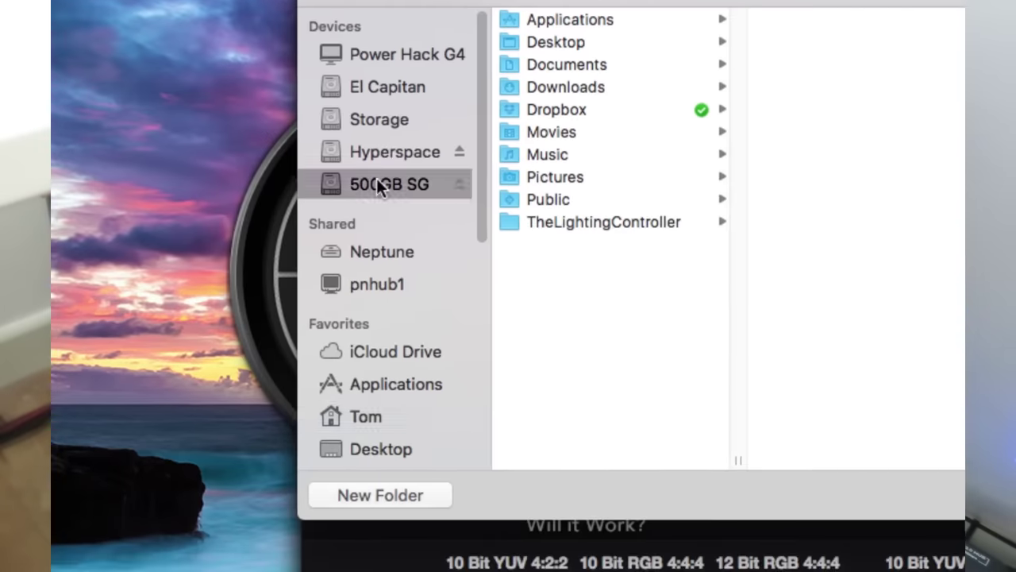
key(Return)
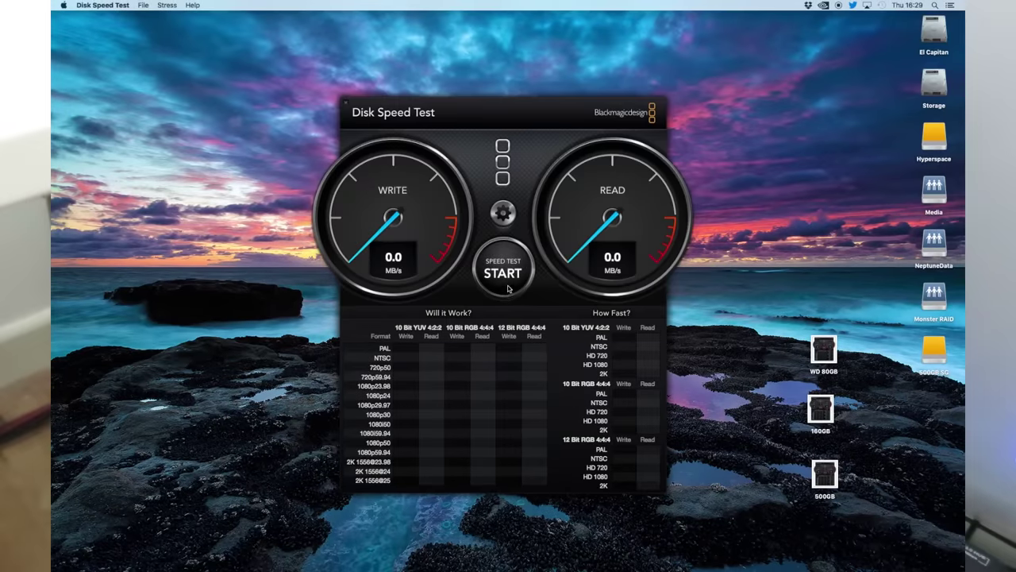
click(508, 288)
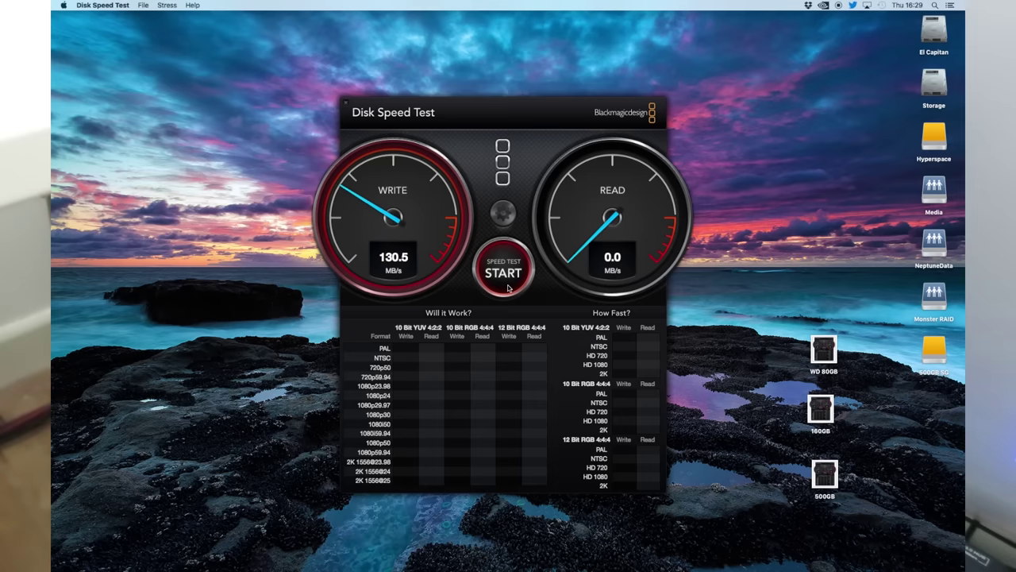